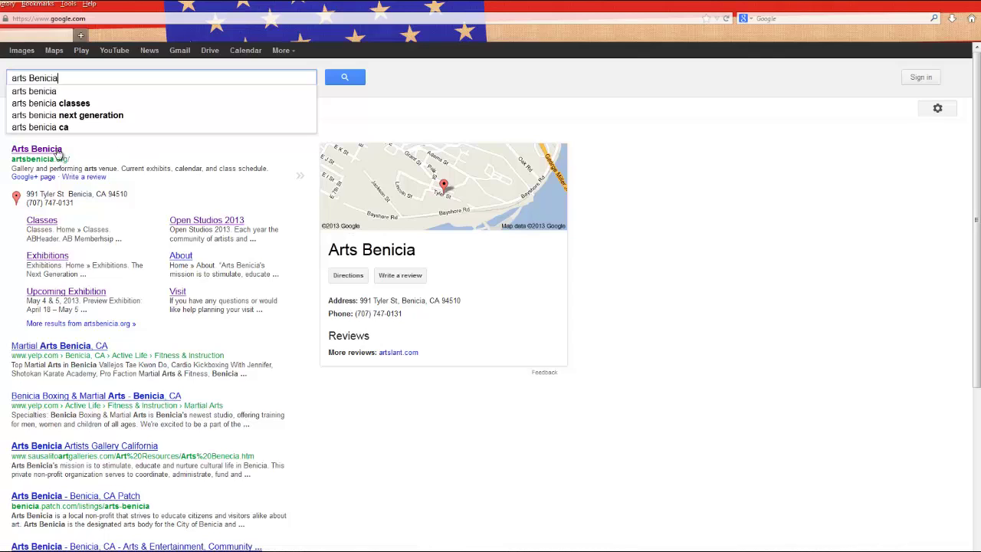
Open the official Arts Benicia website from the Google results for 'arts benicia'
left_click(57, 150)
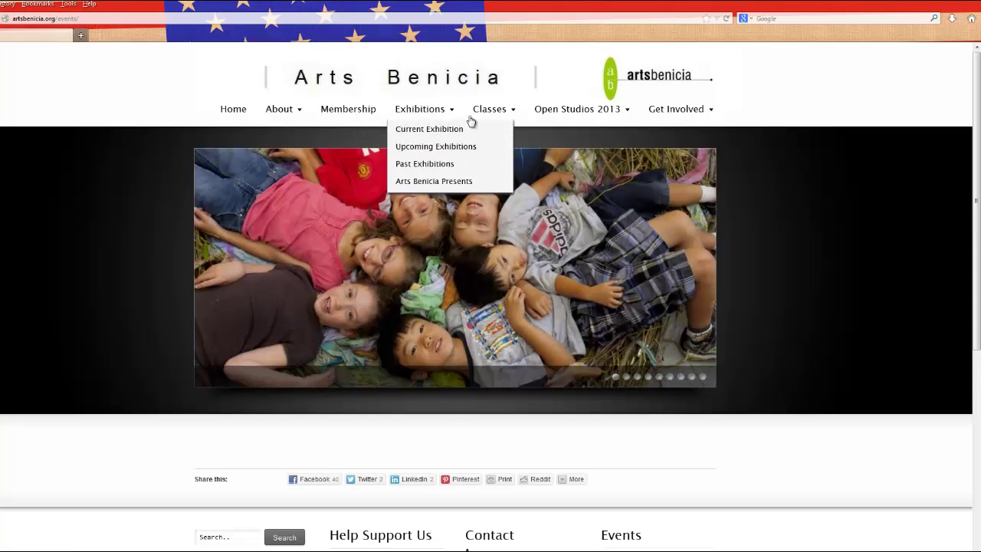
Go to Classes > Class Registration and begin registering for the Glass Fusing Lamp Workshop
mouse_move(483, 120)
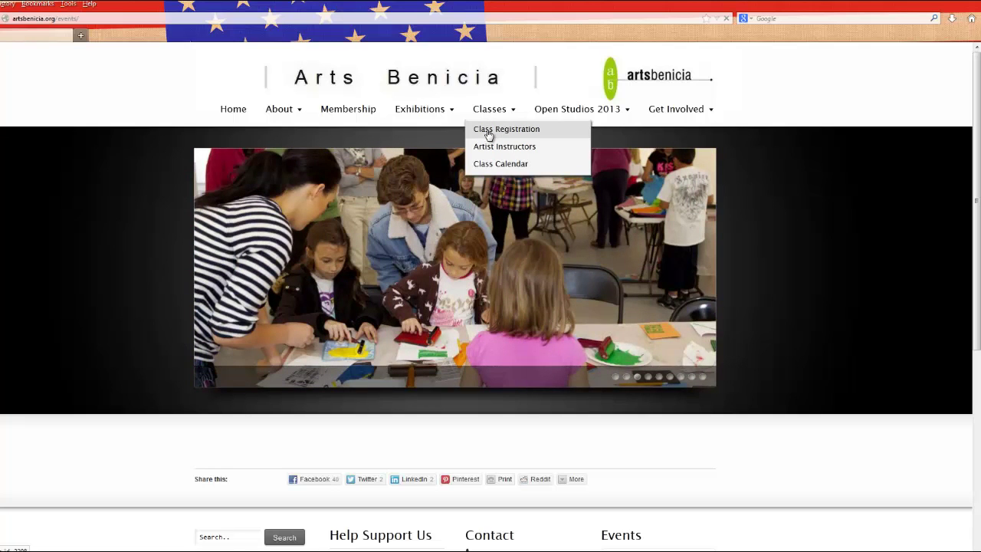
left_click(487, 131)
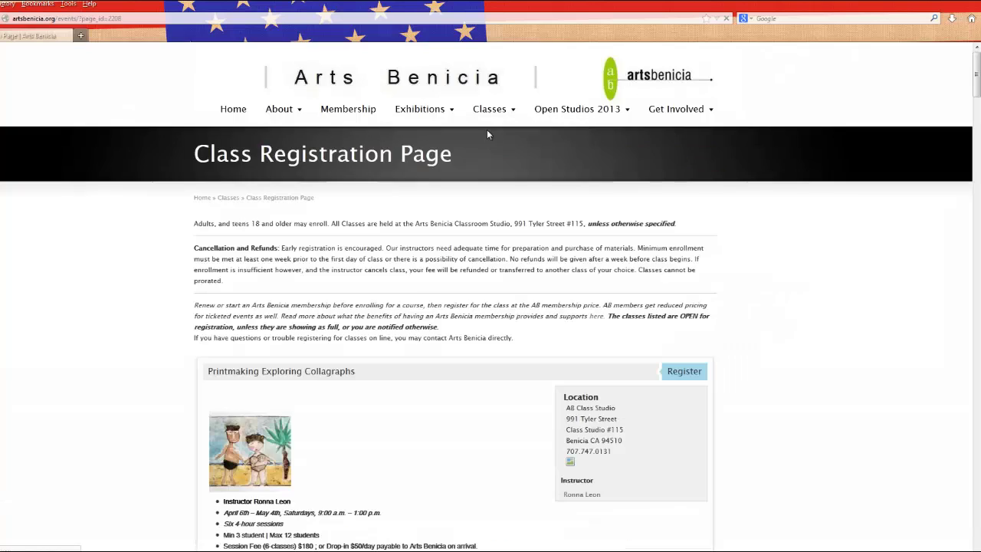
scroll(406, 298, "down", 5)
scroll(406, 293, "down", 7)
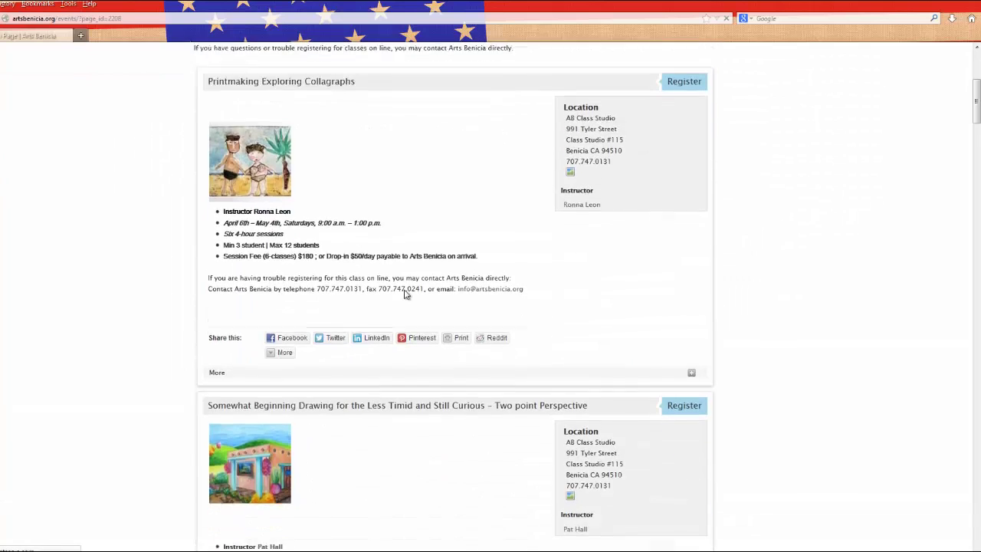
scroll(406, 294, "down", 10)
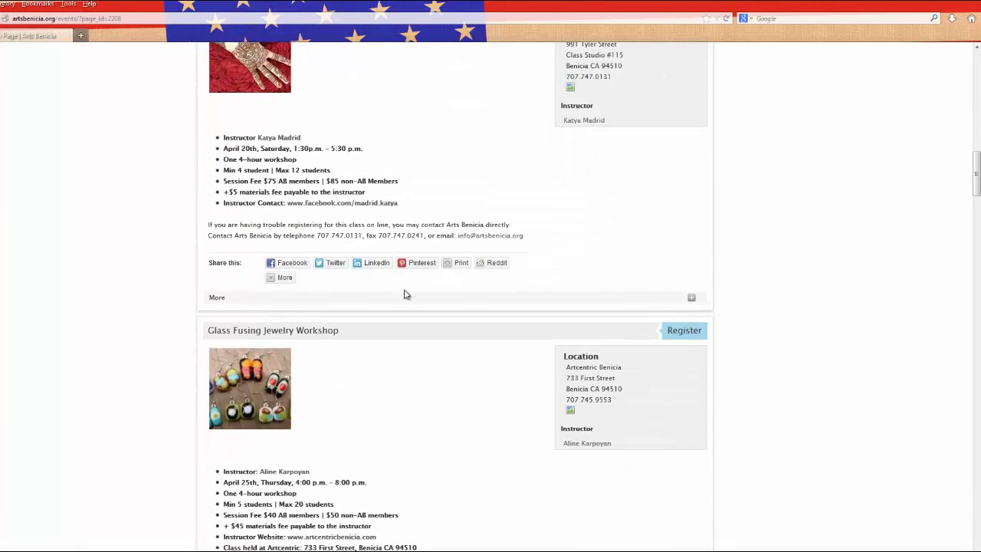
scroll(406, 296, "down", 5)
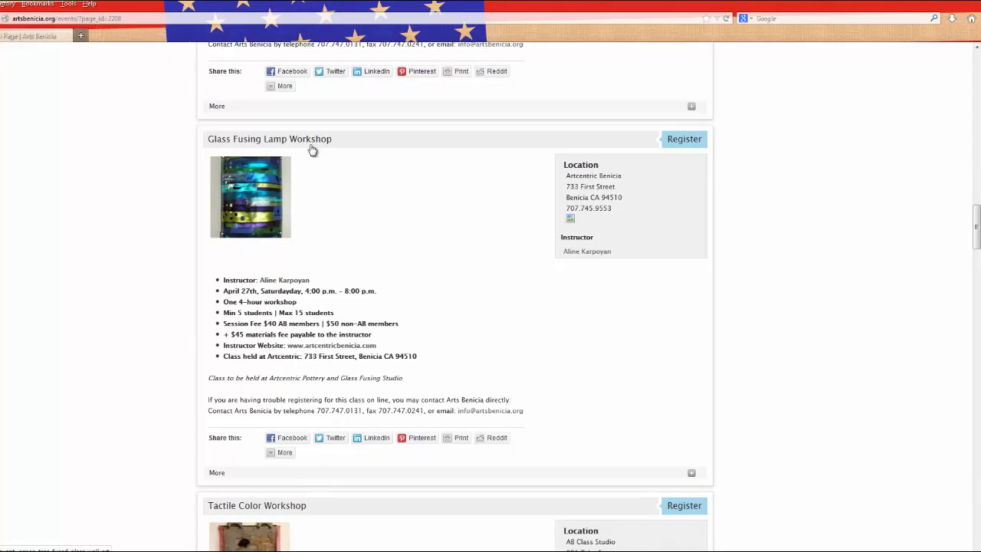
left_click(675, 147)
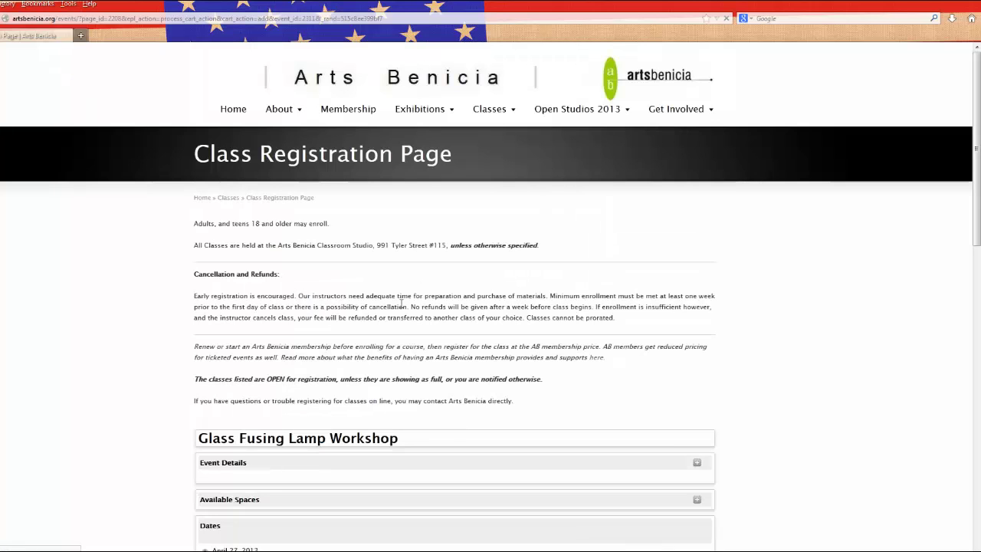
Choose 2 non-member registrations at $50 each ($100 total) and continue to Attendee Information
scroll(400, 308, "down", 3)
scroll(400, 308, "down", 5)
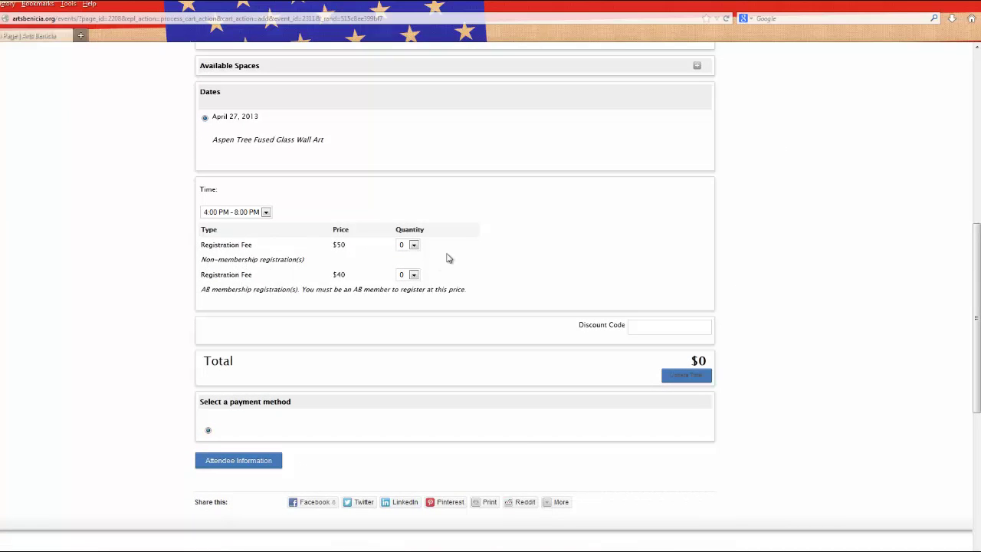
left_click(414, 246)
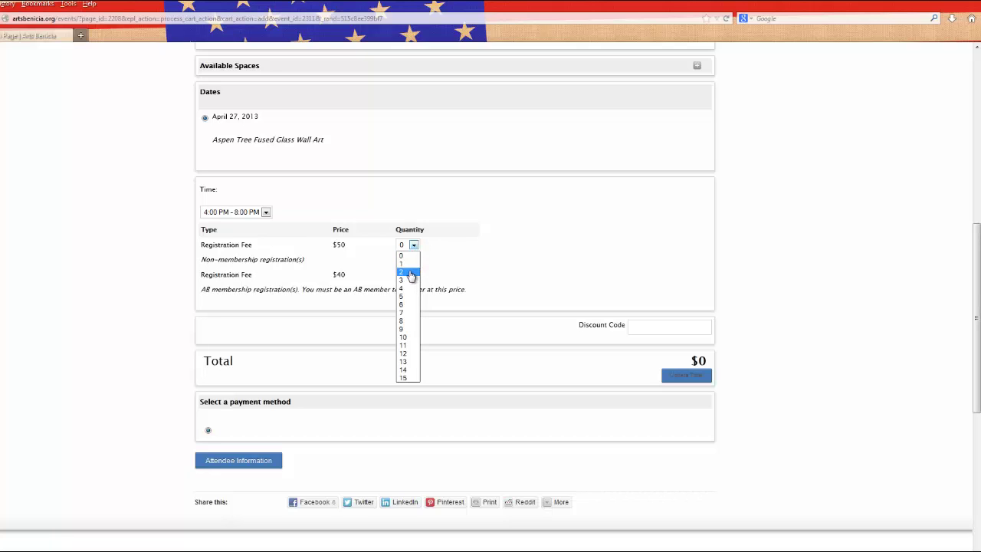
left_click(411, 273)
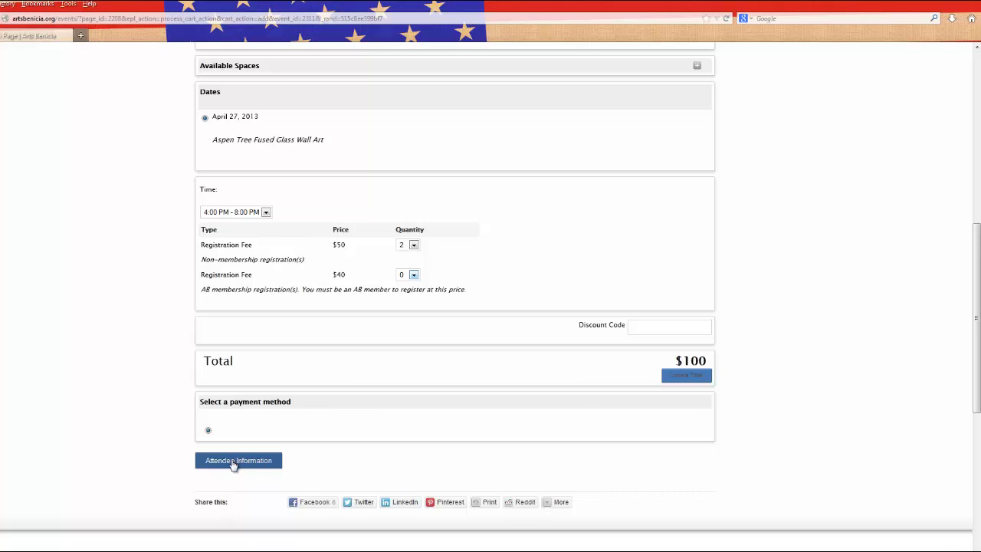
left_click(233, 465)
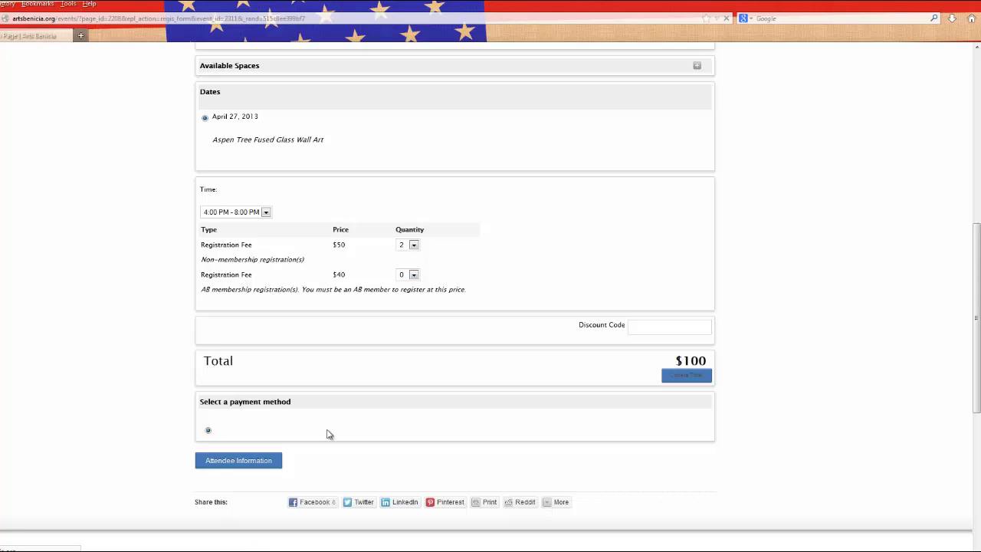
Enter the payer's first name, last name and e-mail as Primary Registrant
scroll(373, 357, "down", 5)
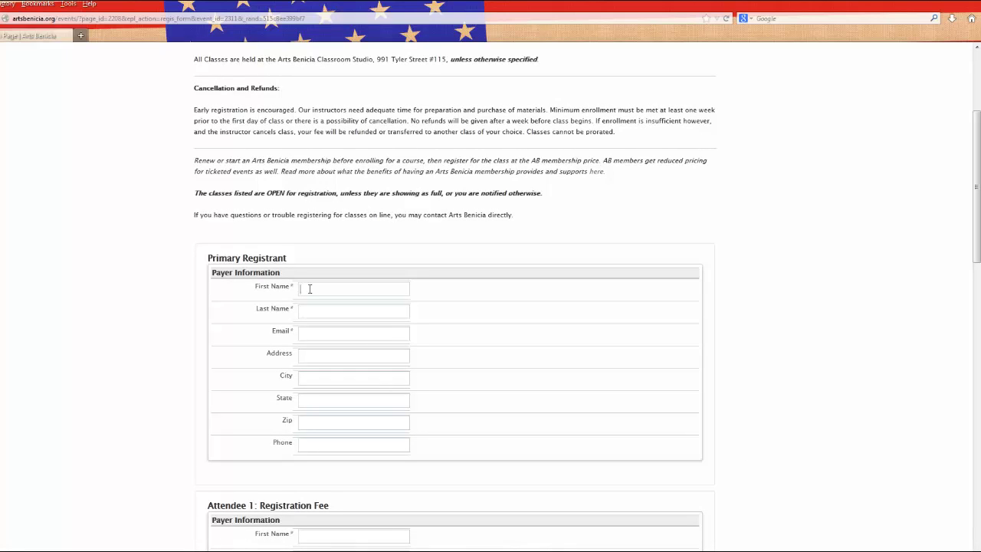
left_click(310, 310)
left_click(351, 331)
Fill in the payer's street address, city, state, zip code and phone number
left_click(313, 354)
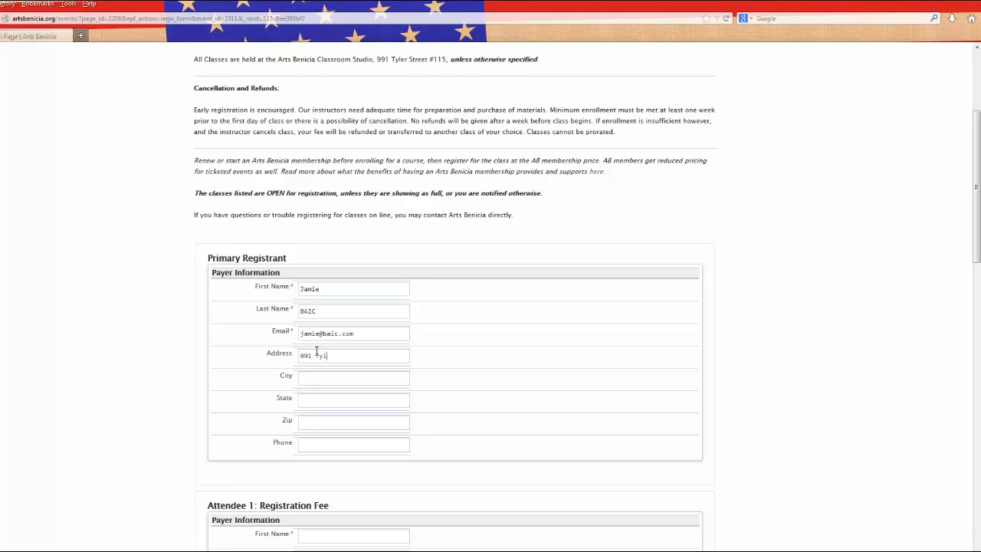
left_click(332, 379)
scroll(329, 372, "down", 3)
left_click(309, 278)
type("CA")
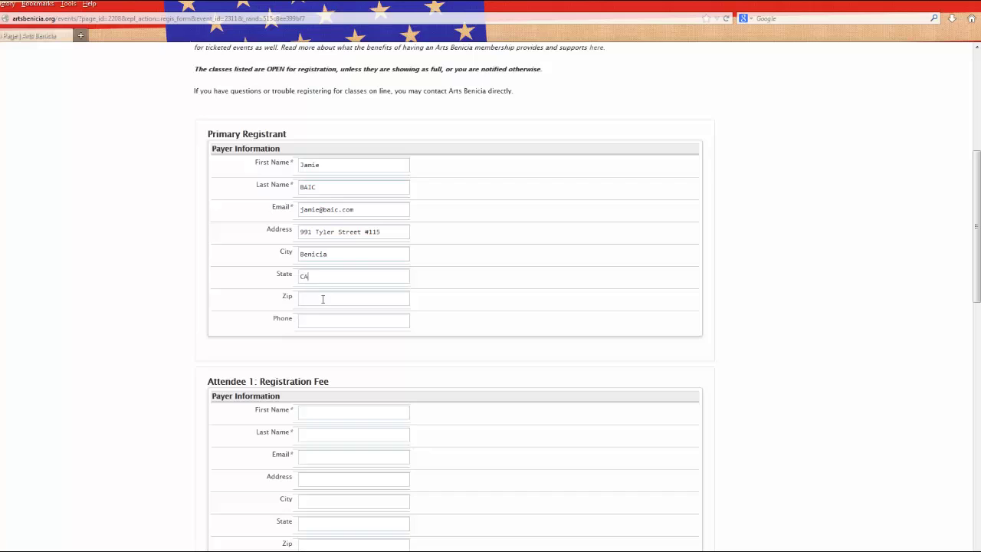
left_click(323, 299)
type("94510")
left_click(325, 320)
Enter Attendee 1's first name, last name and e-mail
scroll(370, 324, "down", 4)
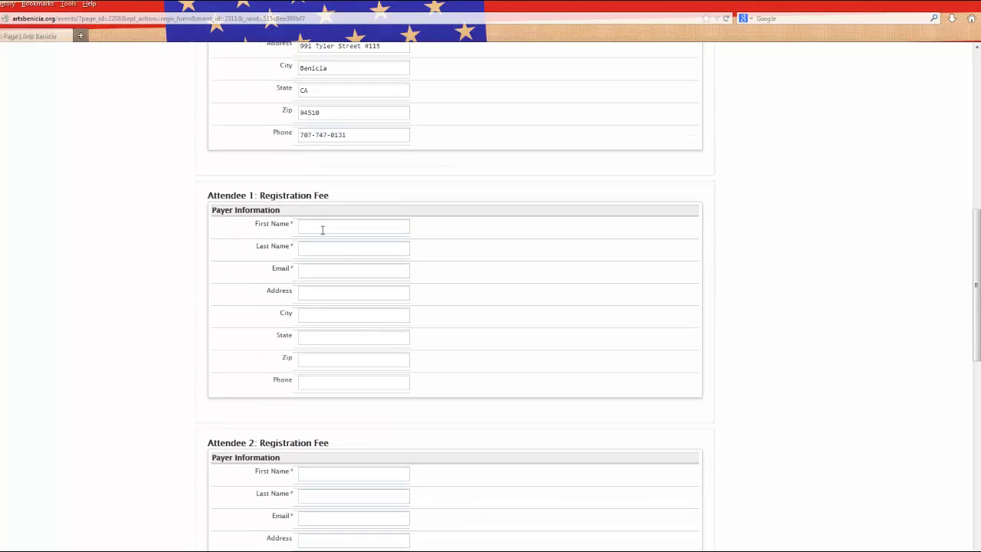
left_click(322, 229)
left_click(317, 246)
left_click(316, 271)
Enter Attendee 2's name and e-mail, then go to the registration overview
scroll(401, 329, "down", 3)
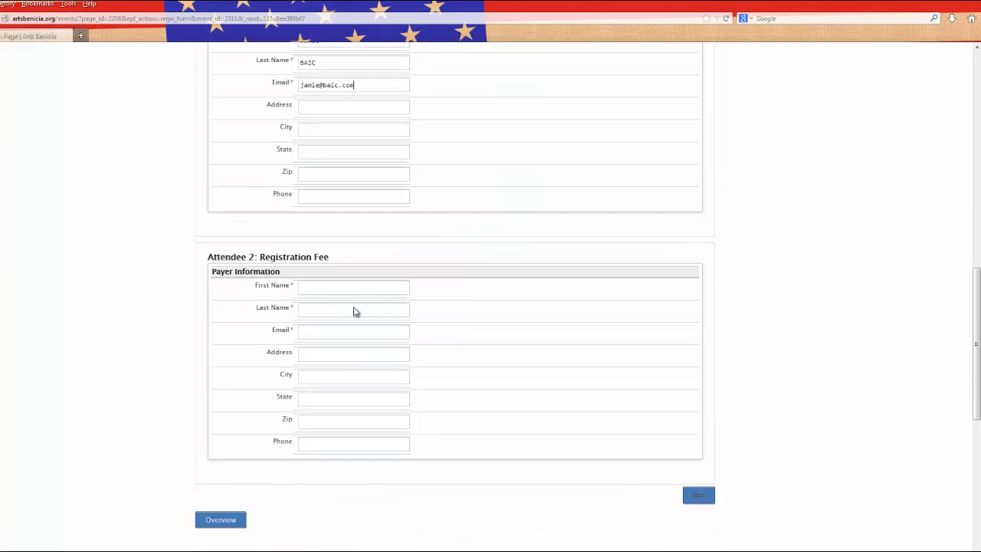
left_click(313, 285)
type("CJ")
left_click(324, 306)
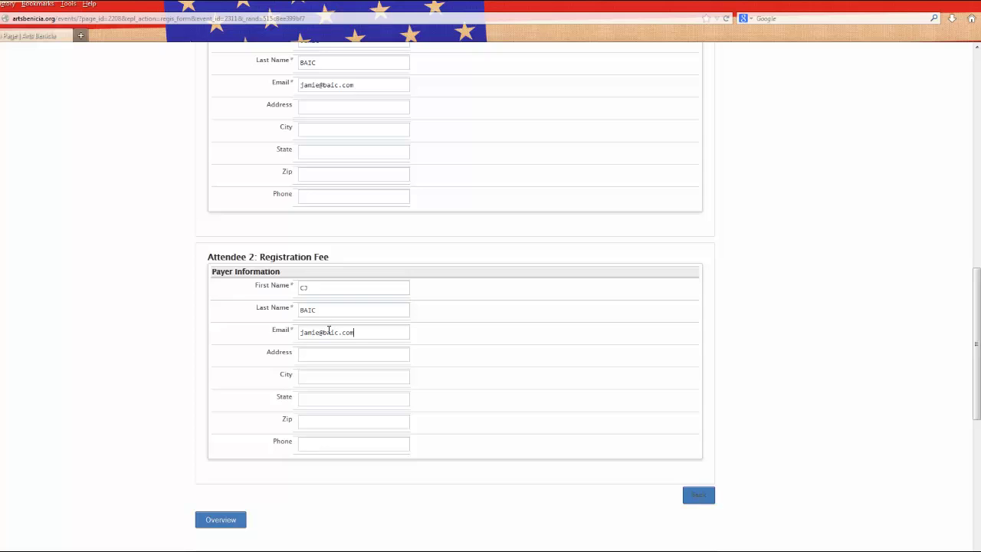
scroll(367, 444, "down", 2)
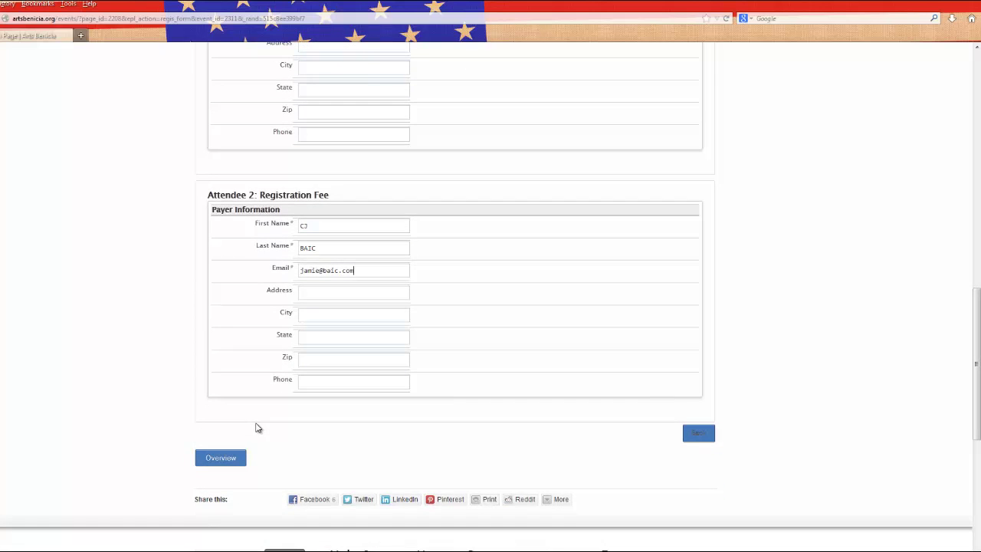
scroll(237, 417, "down", 1)
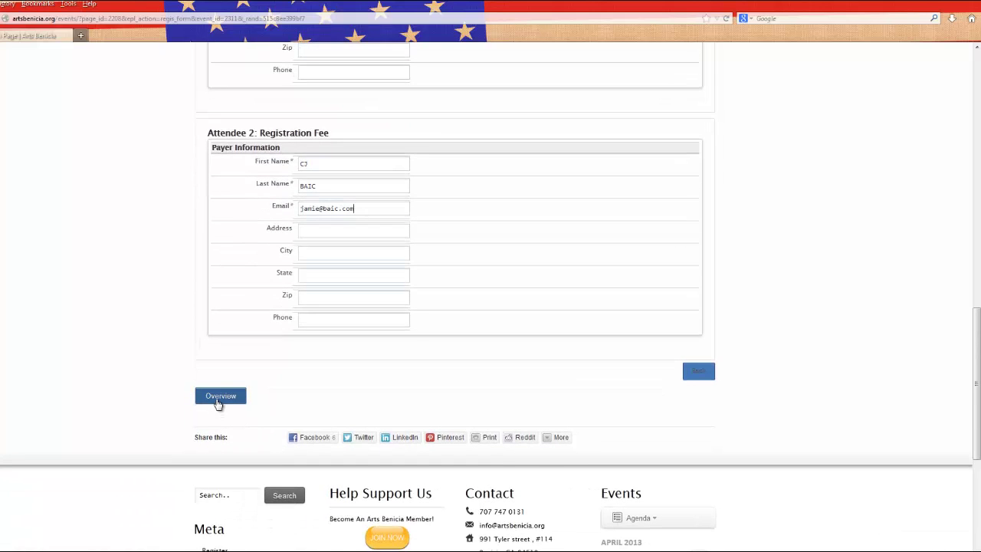
left_click(219, 402)
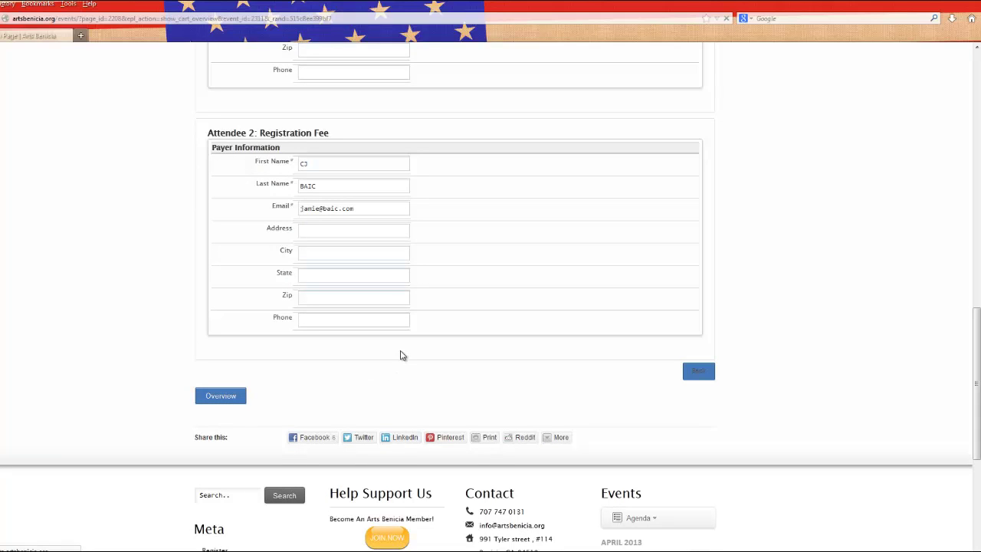
Review the $100 two-attendee workshop overview and confirm to continue to PayPal
scroll(400, 355, "down", 5)
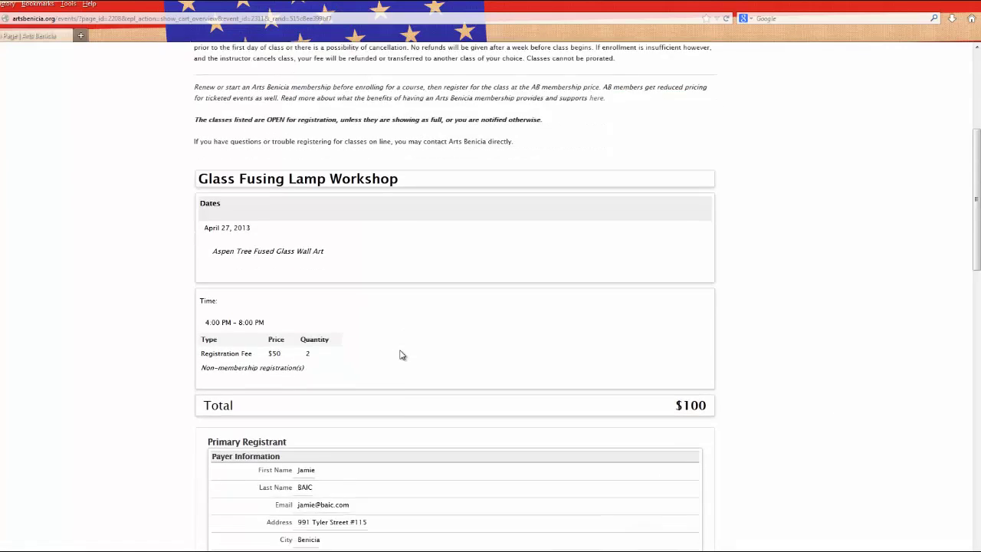
scroll(400, 355, "down", 5)
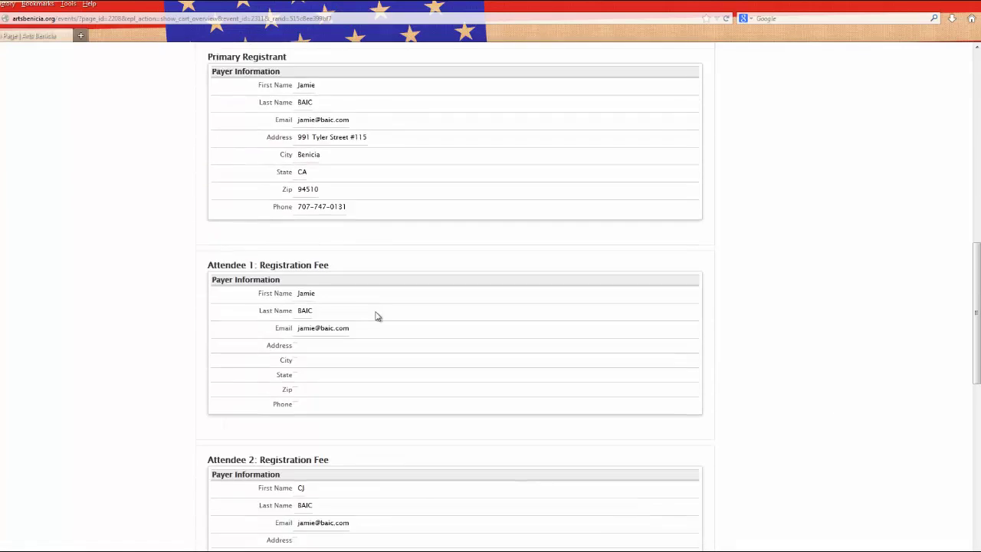
scroll(388, 455, "down", 2)
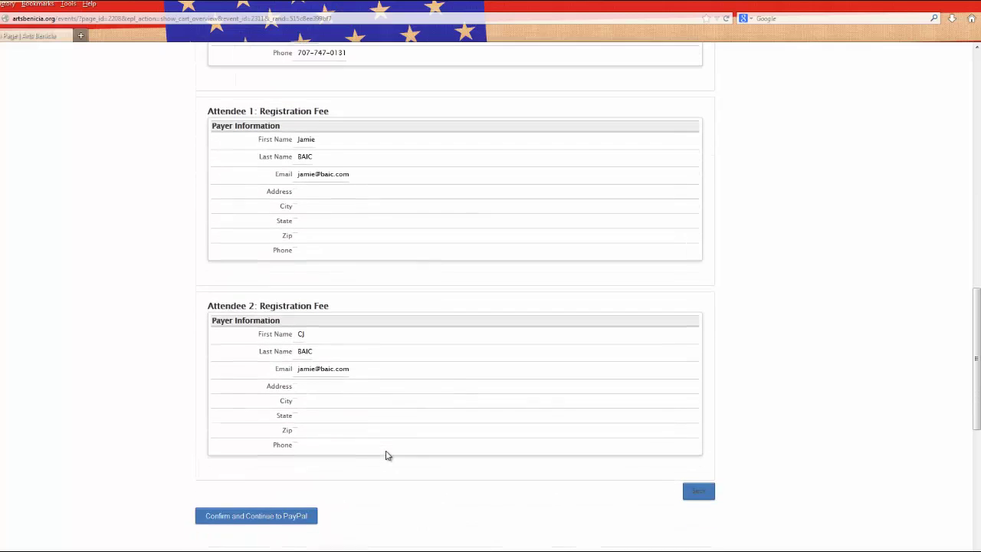
scroll(388, 455, "down", 1)
scroll(388, 455, "down", 2)
scroll(386, 452, "up", 2)
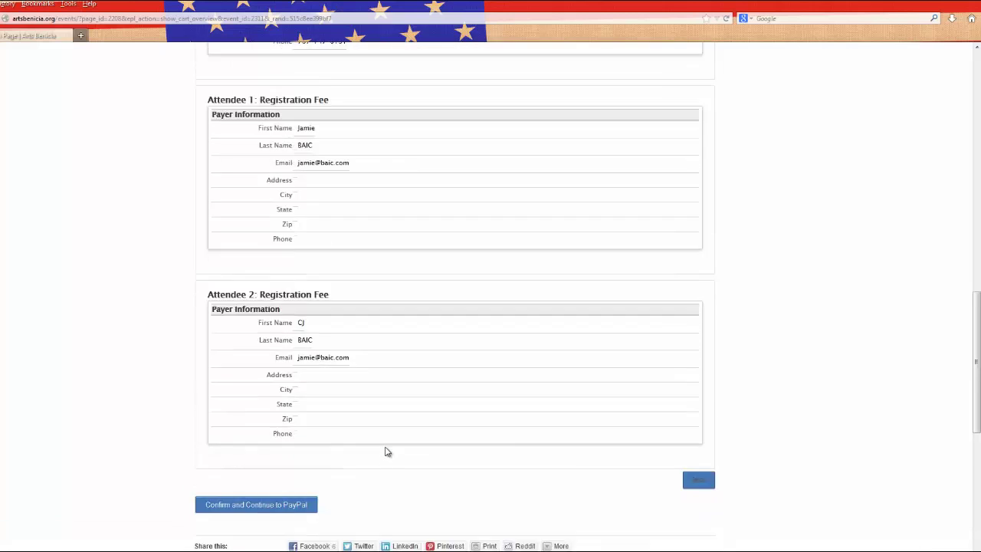
scroll(385, 451, "up", 3)
scroll(385, 451, "down", 4)
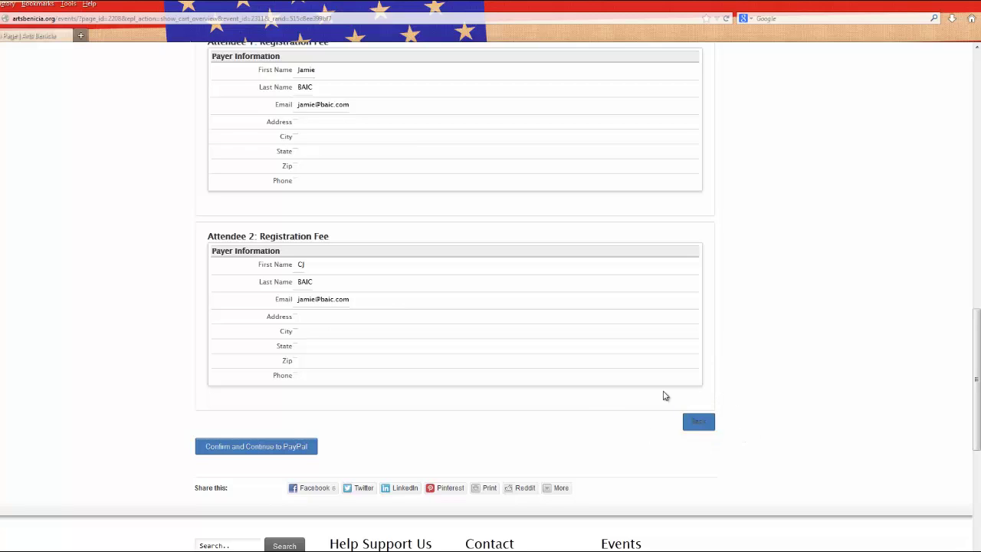
left_click(259, 448)
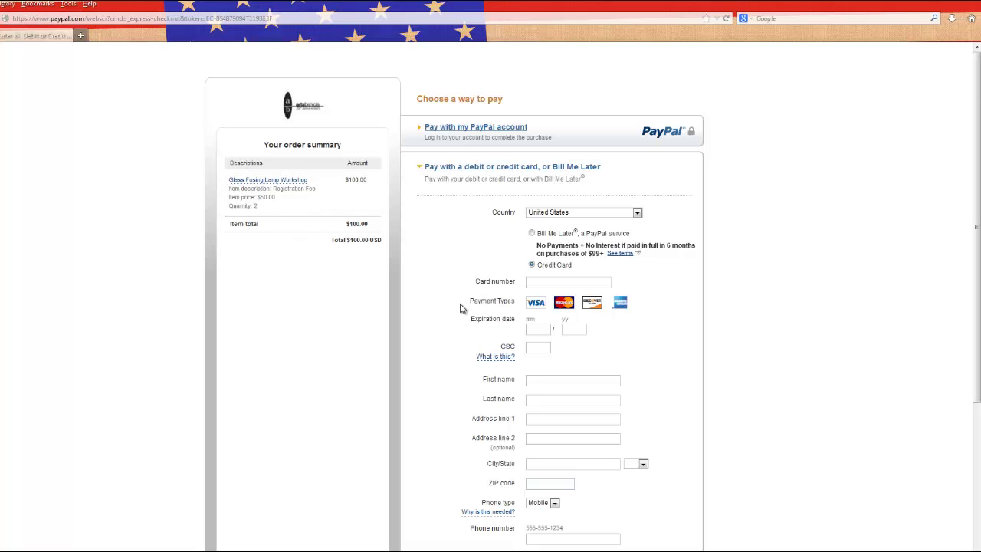
Scroll through PayPal's $100.00 order summary and card payment form without entering details
scroll(460, 308, "down", 1)
scroll(461, 308, "up", 1)
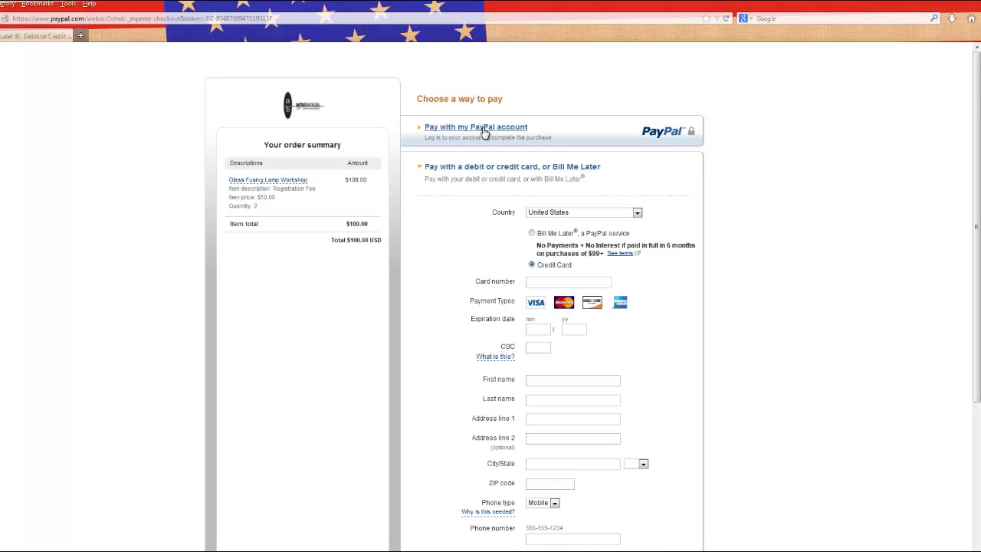
scroll(444, 265, "down", 2)
scroll(444, 265, "up", 2)
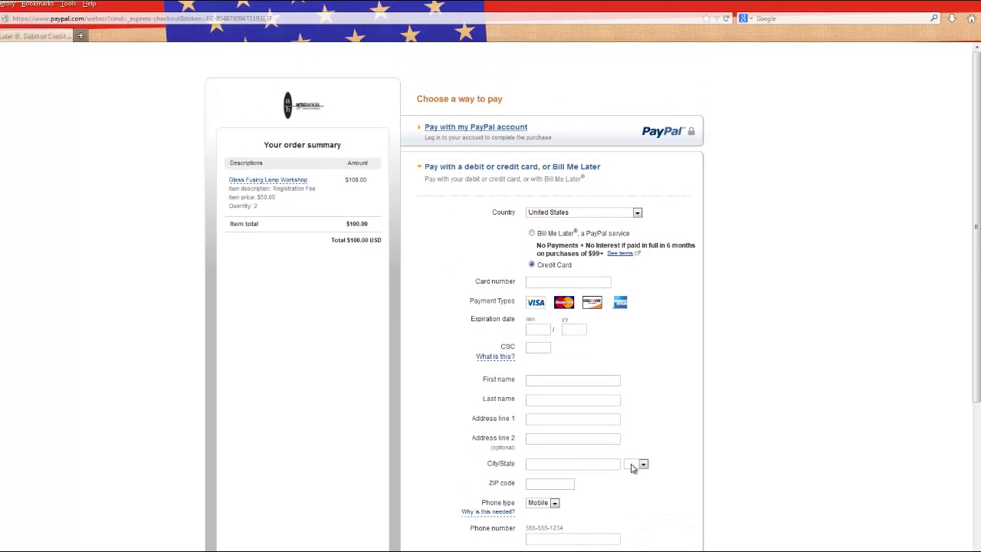
scroll(636, 396, "down", 2)
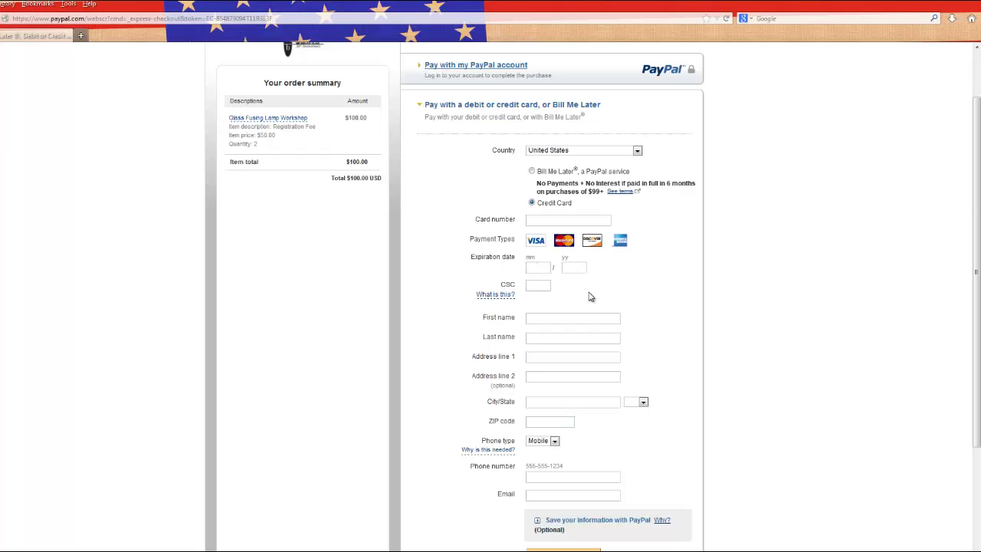
scroll(586, 295, "down", 2)
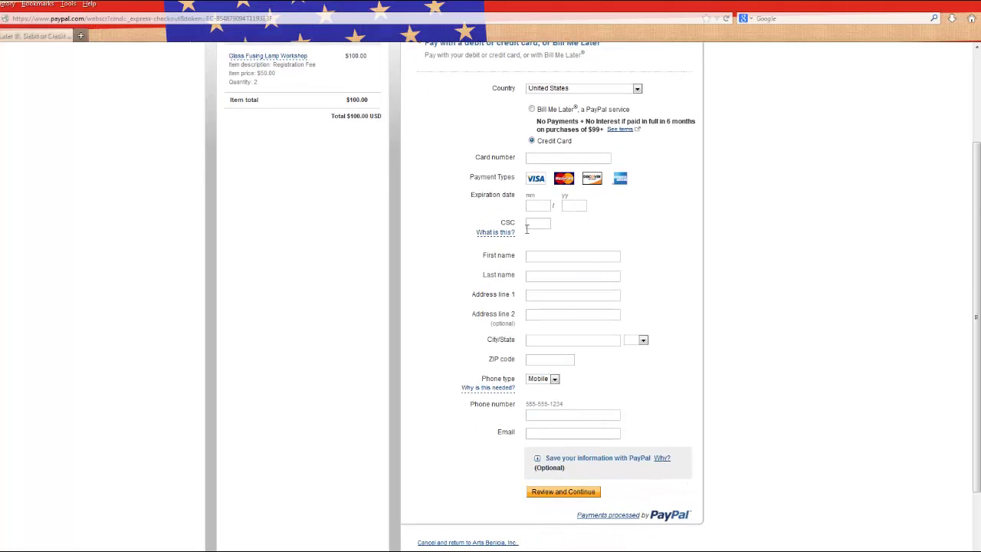
mouse_move(510, 239)
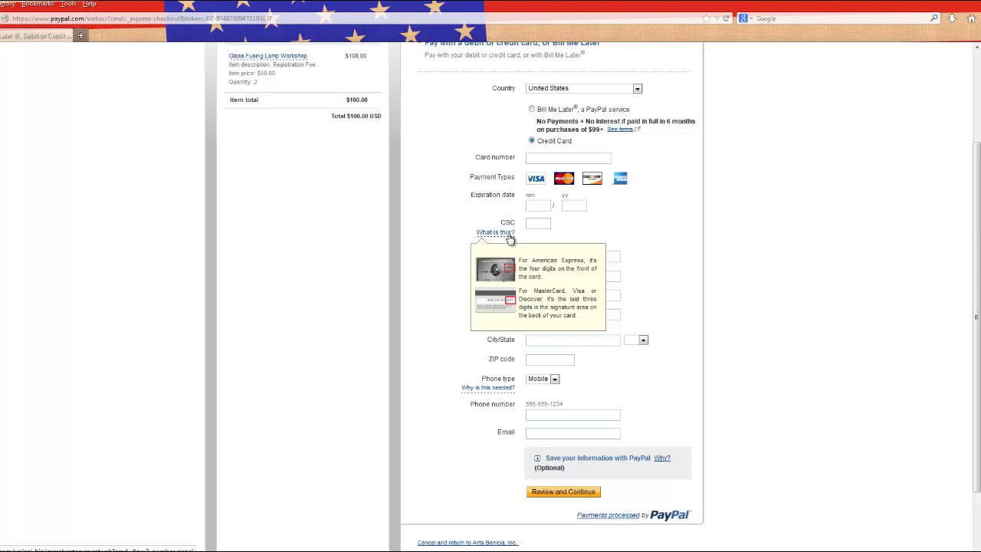
scroll(644, 245, "down", 2)
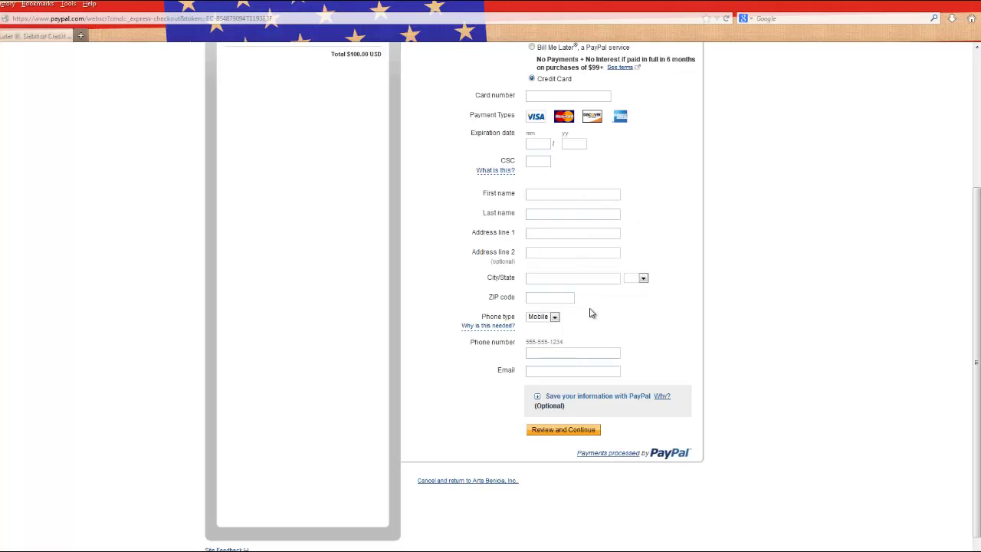
scroll(628, 226, "up", 3)
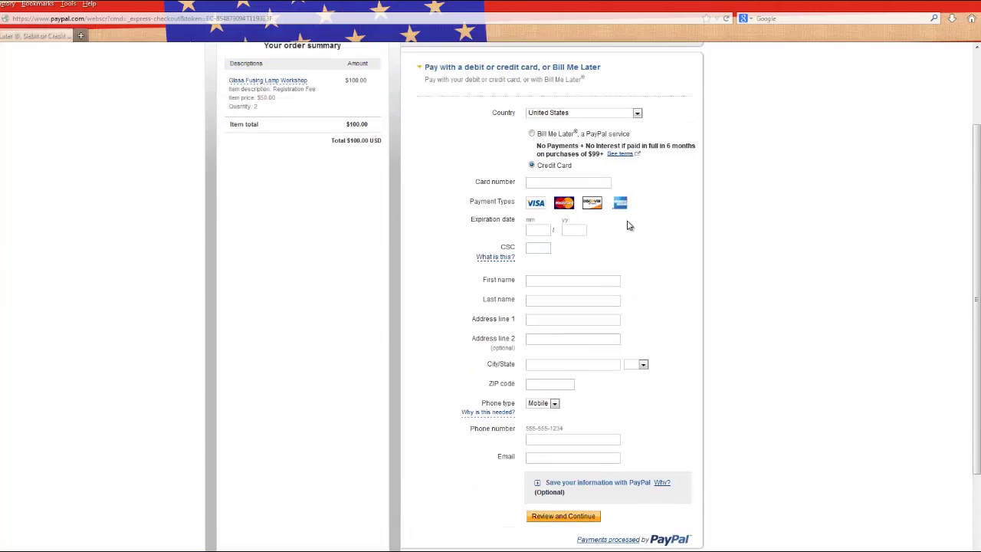
scroll(631, 339, "down", 2)
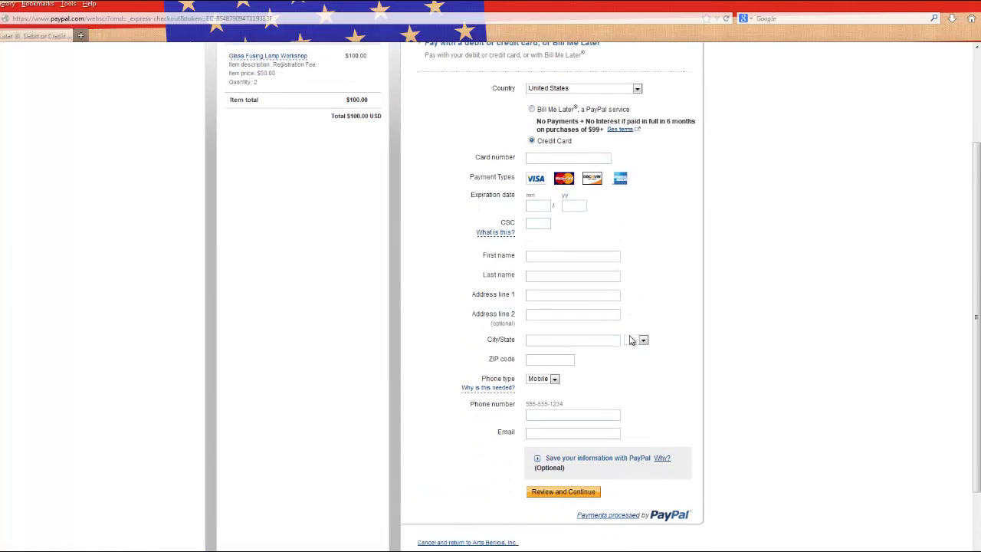
scroll(631, 339, "down", 2)
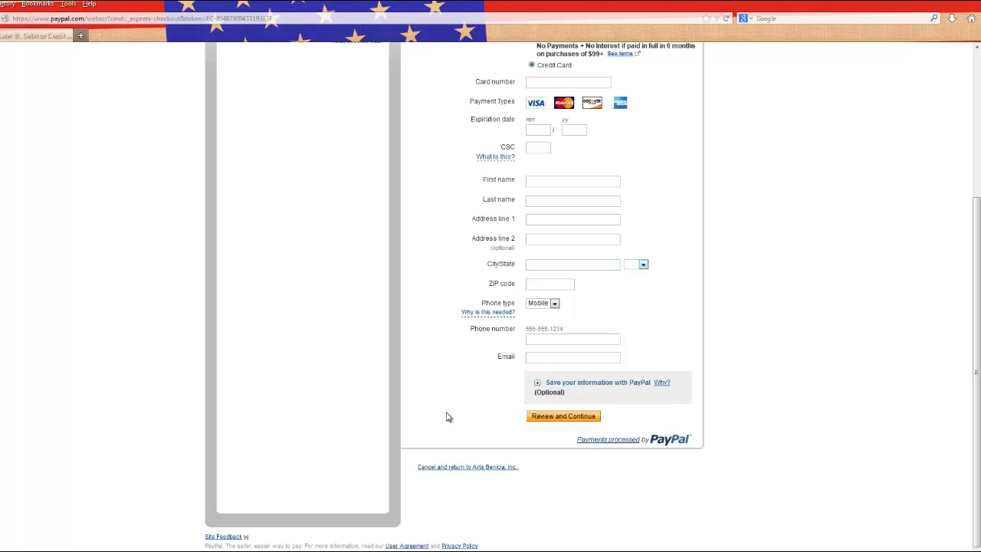
scroll(452, 420, "up", 5)
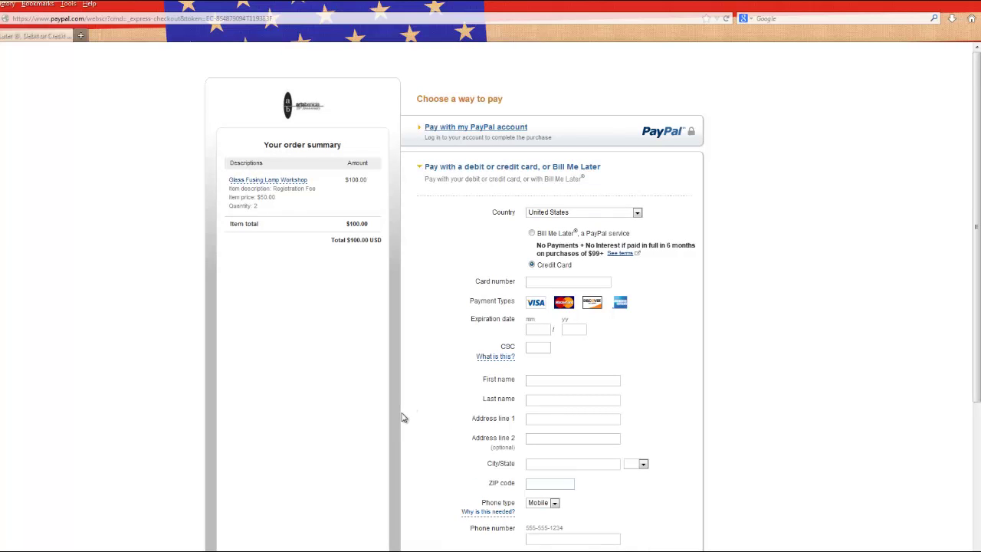
scroll(405, 417, "down", 5)
scroll(404, 417, "up", 5)
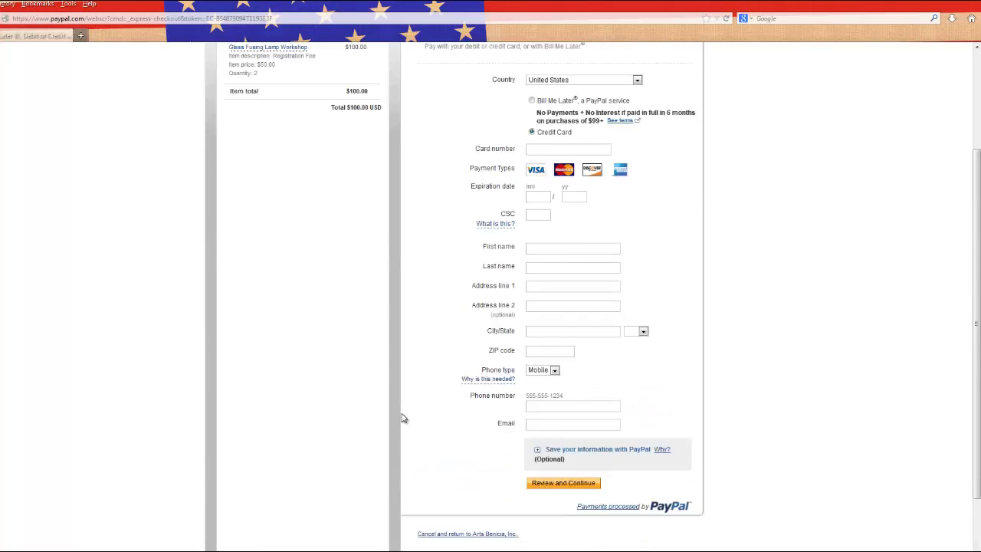